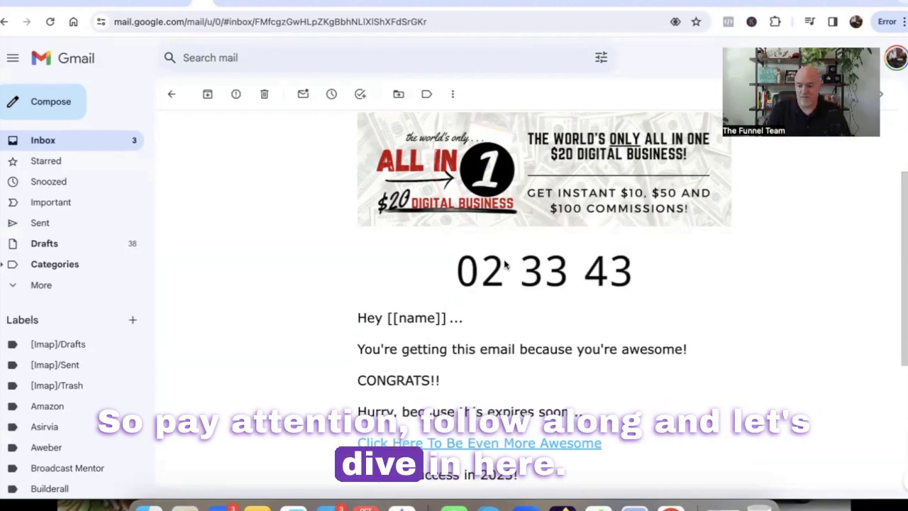
Switch to sendtric.com and look through the page down to the instructions and form for creating a free email countdown timer.
click(832, 4)
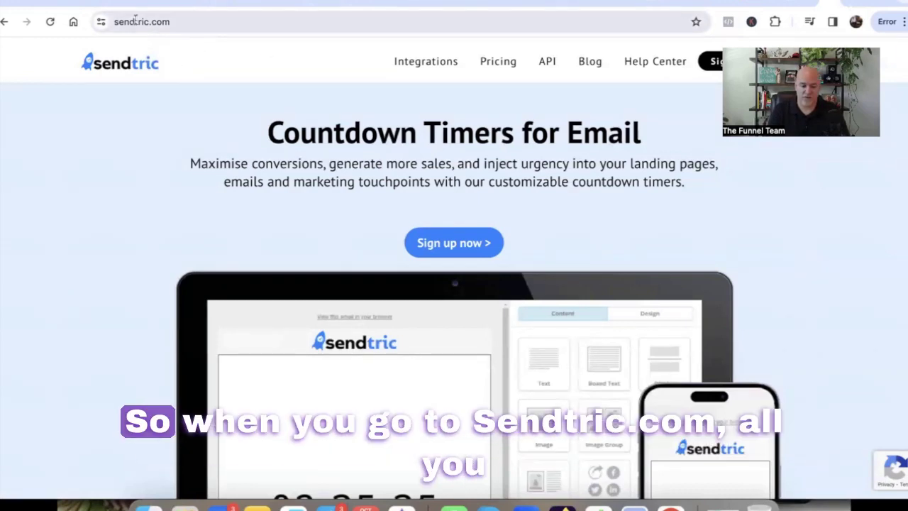
click(175, 22)
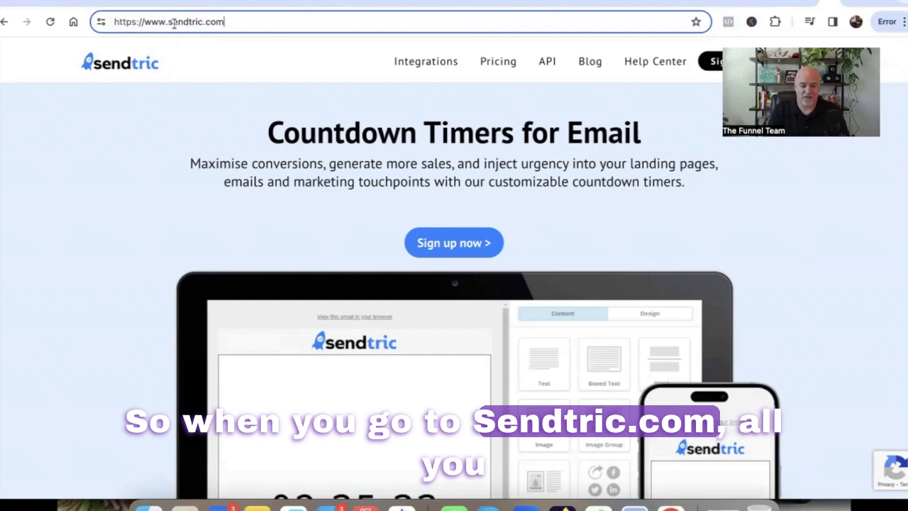
click(212, 227)
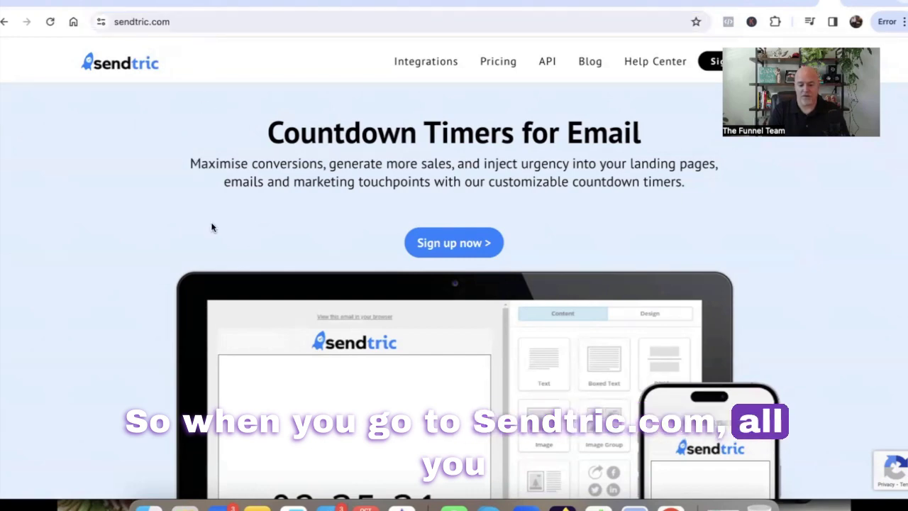
scroll(211, 227, down, 5)
scroll(212, 227, down, 1)
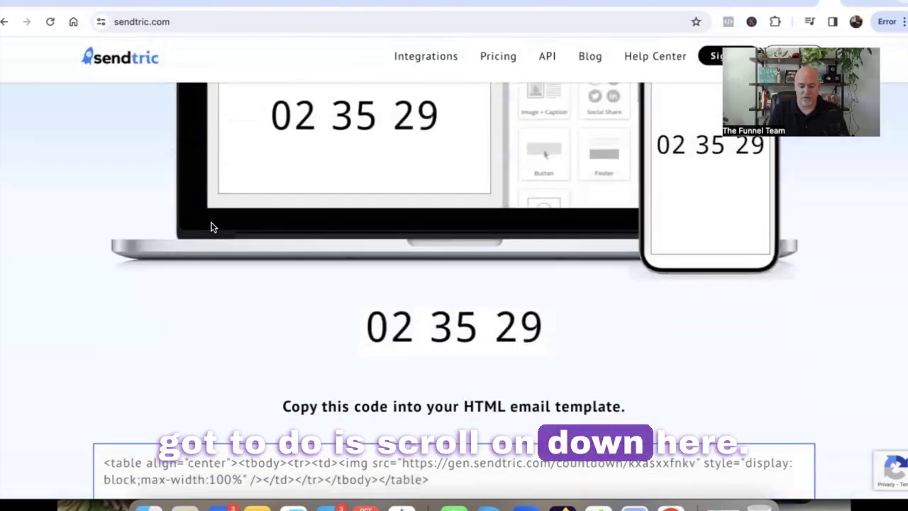
scroll(212, 227, down, 1)
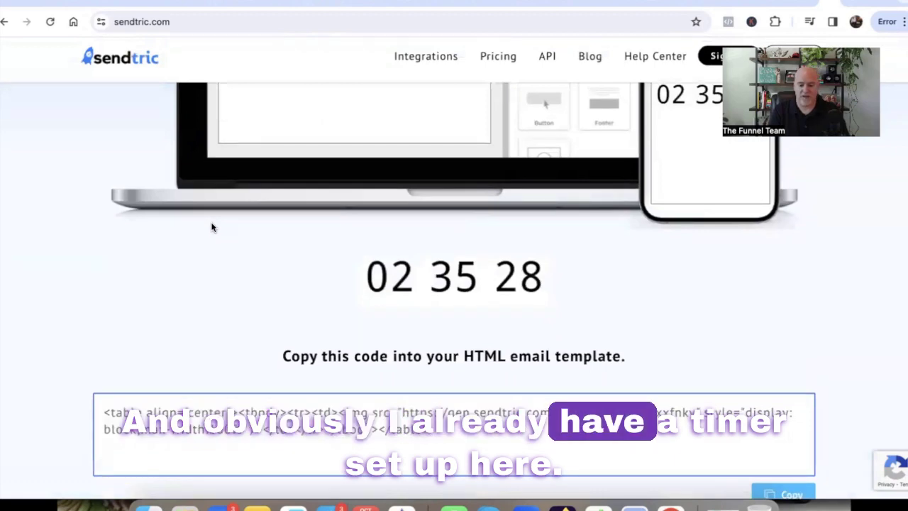
scroll(211, 227, up, 8)
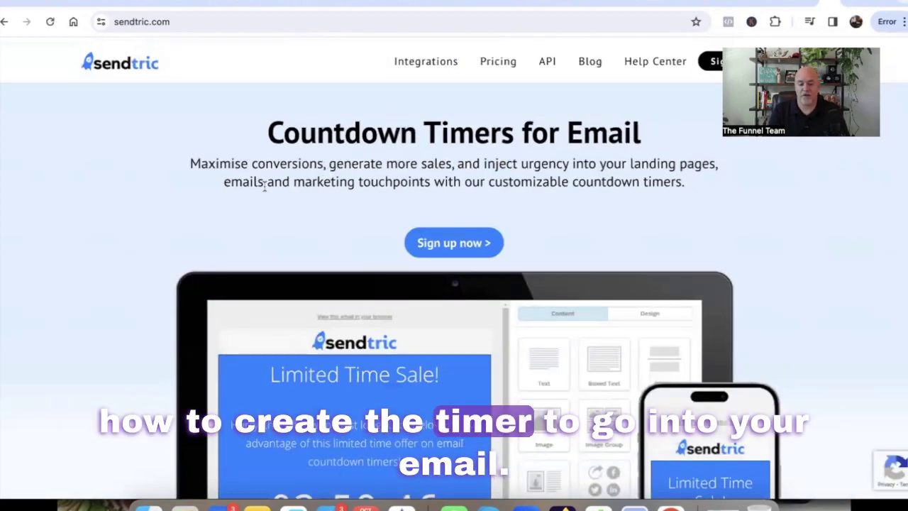
scroll(265, 186, down, 8)
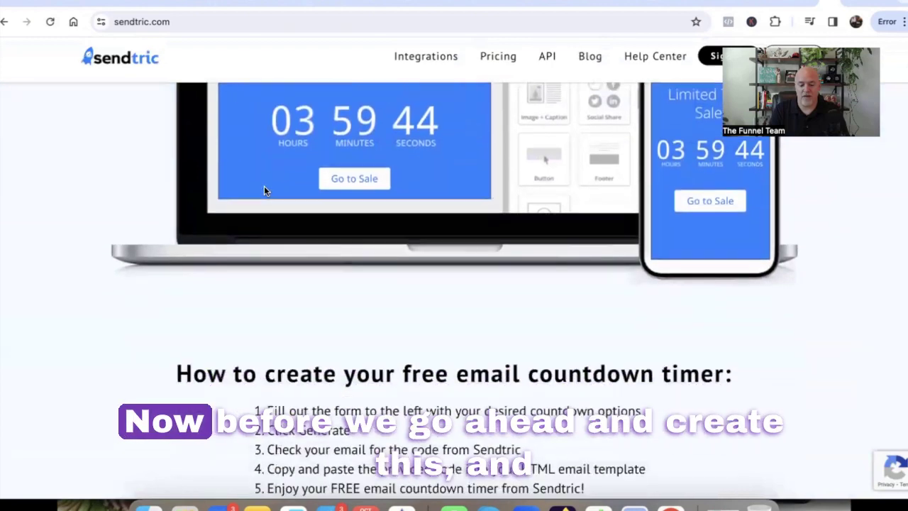
scroll(265, 190, down, 6)
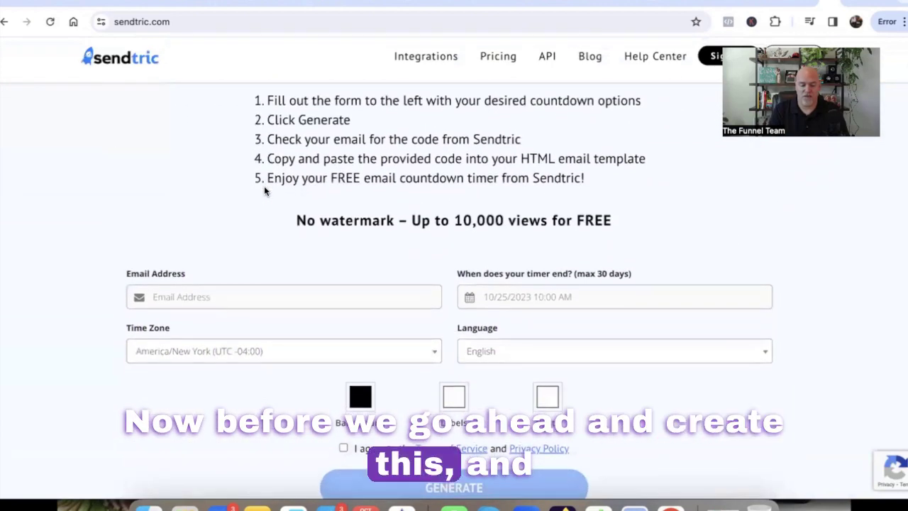
scroll(264, 186, down, 1)
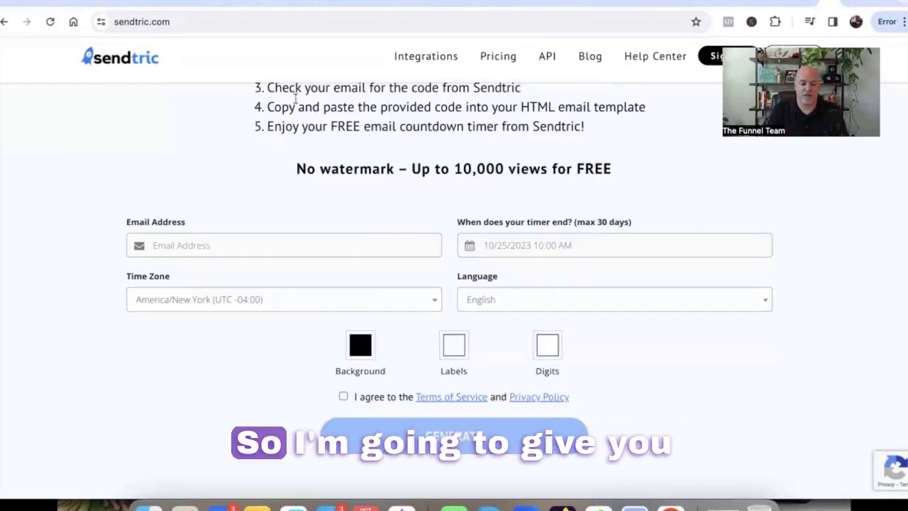
Switch to the YT Test newsletter in GetResponse and open its message design for editing.
click(90, 4)
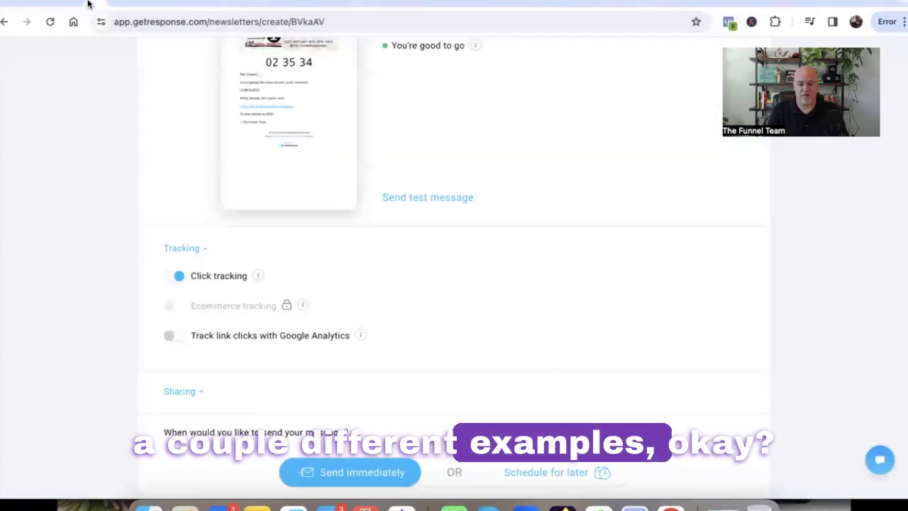
scroll(197, 118, up, 10)
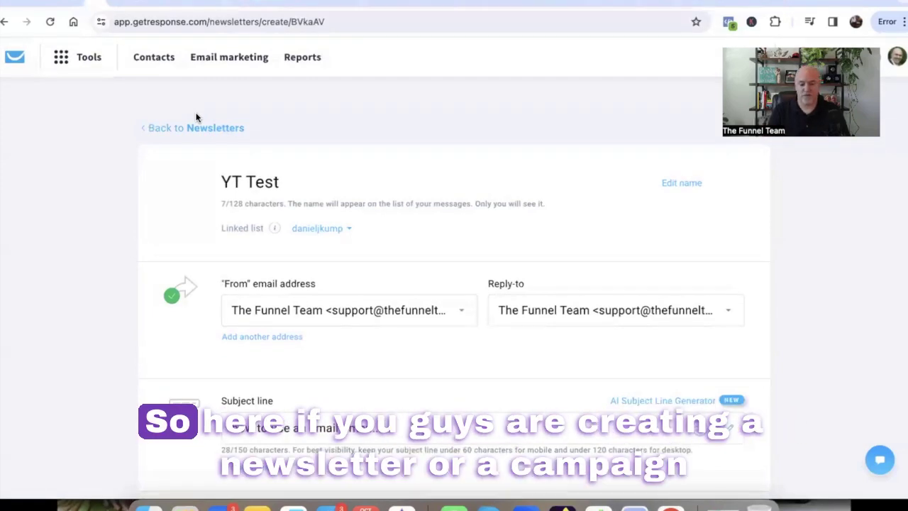
scroll(198, 118, down, 2)
scroll(198, 118, up, 2)
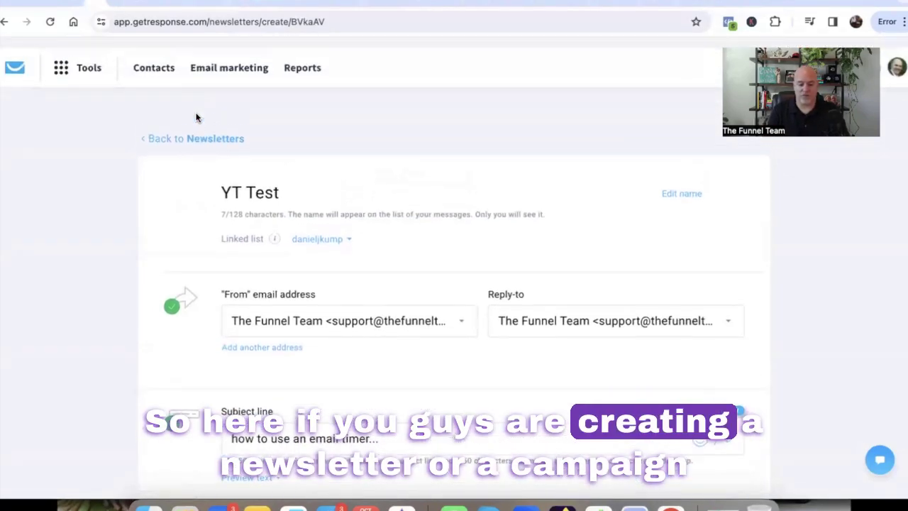
scroll(197, 118, down, 2)
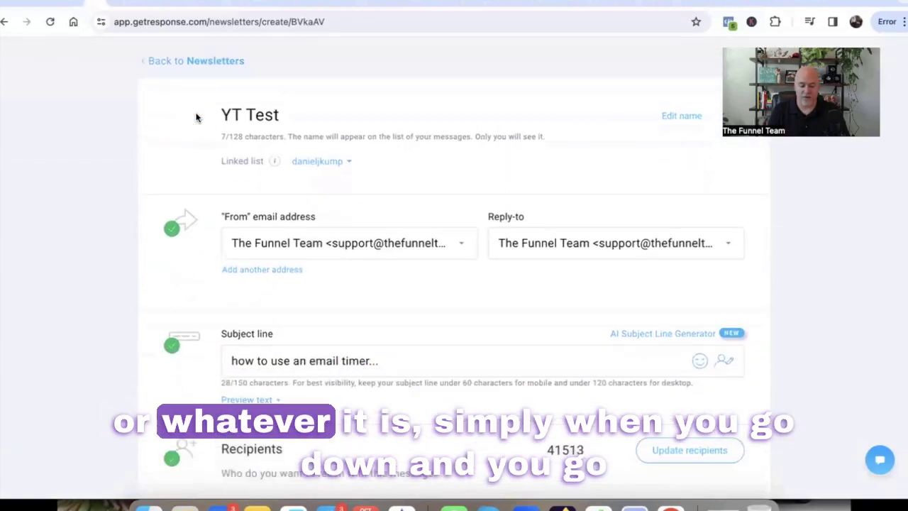
scroll(197, 118, down, 9)
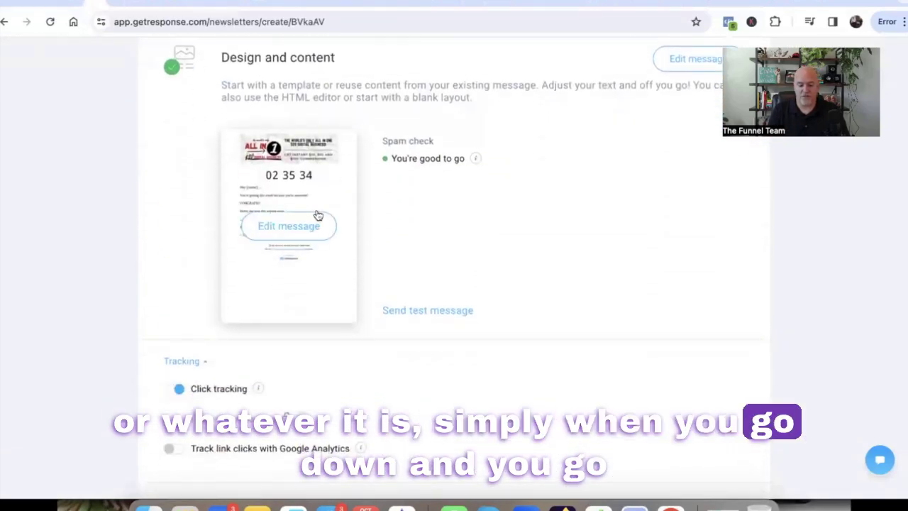
click(298, 228)
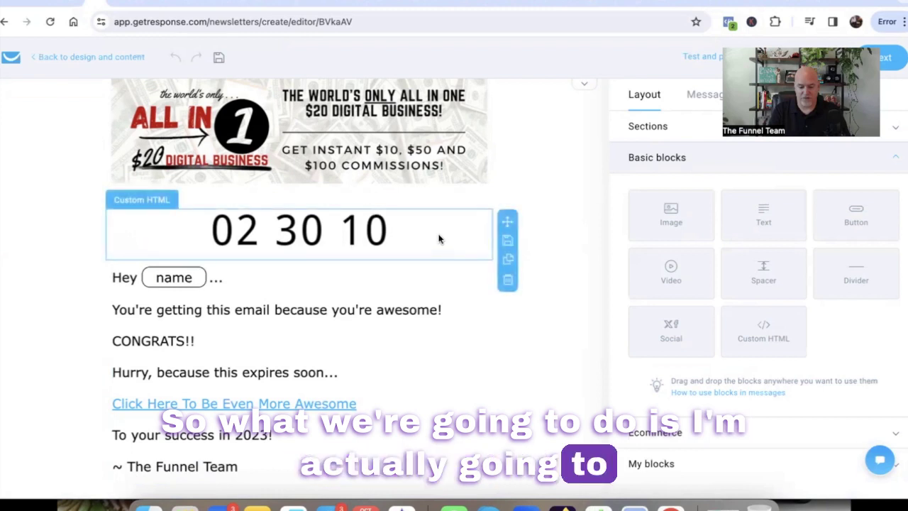
Delete the existing countdown timer block and insert an empty Custom HTML block between the banner and the greeting.
click(507, 281)
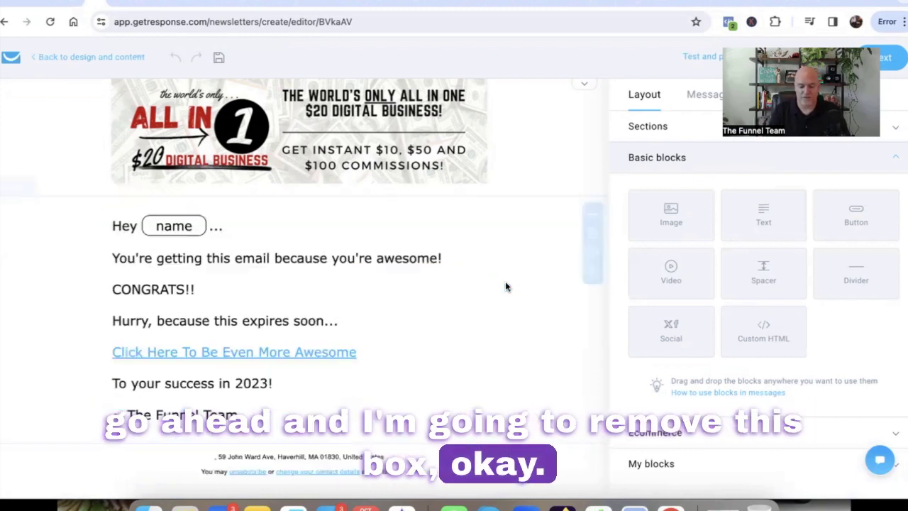
scroll(447, 274, up, 1)
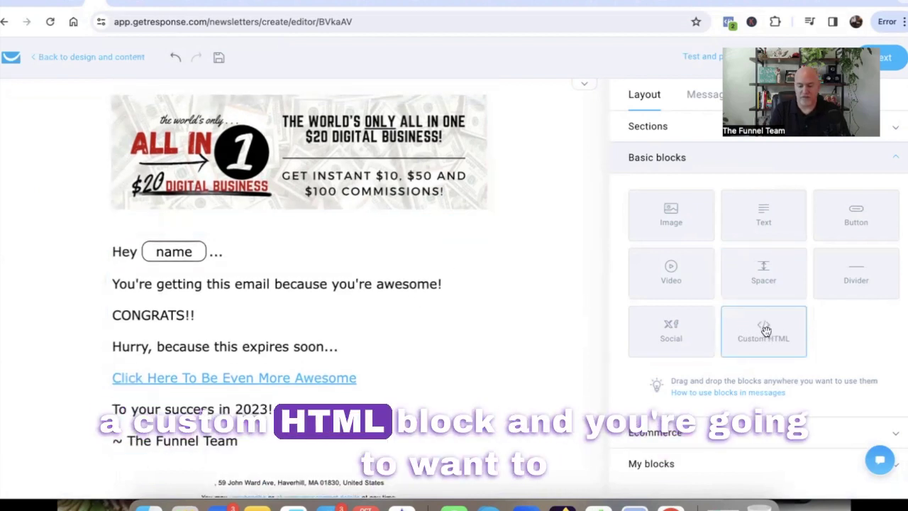
drag(765, 330, 308, 251)
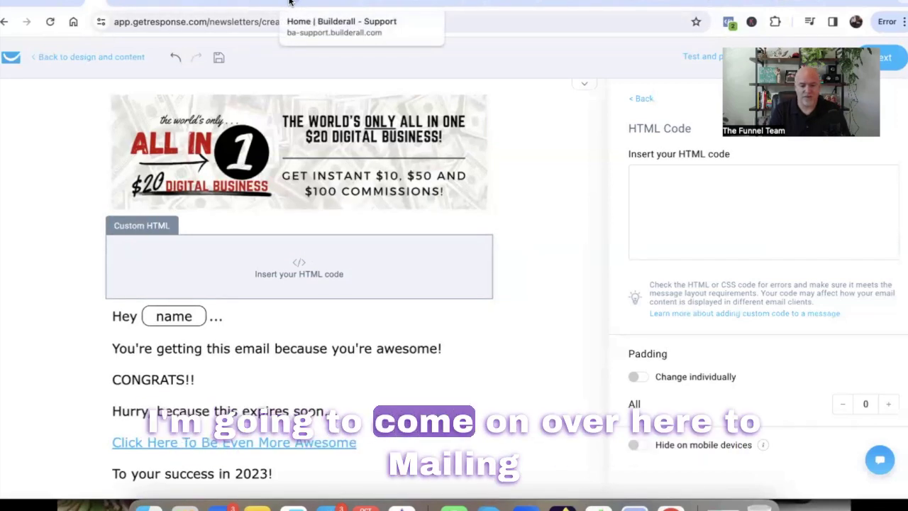
Switch to the MailingBoss email templates and start a new email from DK Template.
click(289, 3)
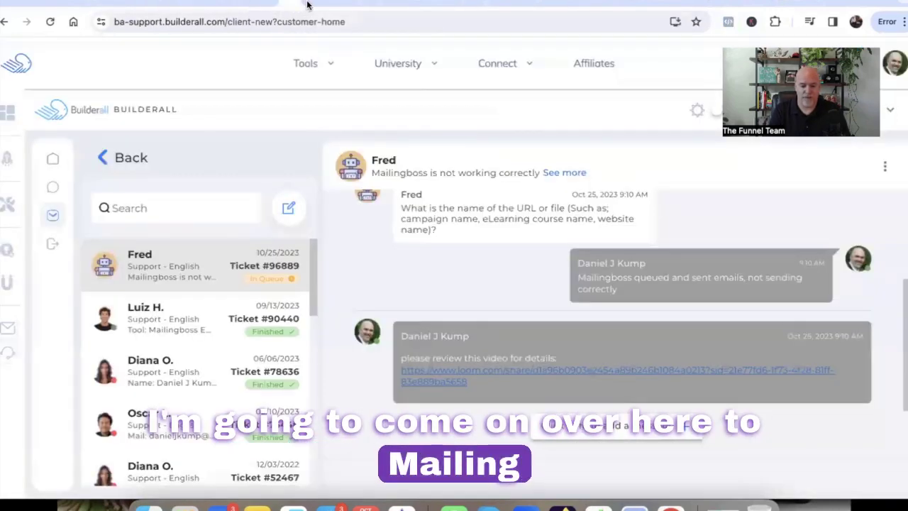
click(307, 4)
scroll(420, 267, down, 1)
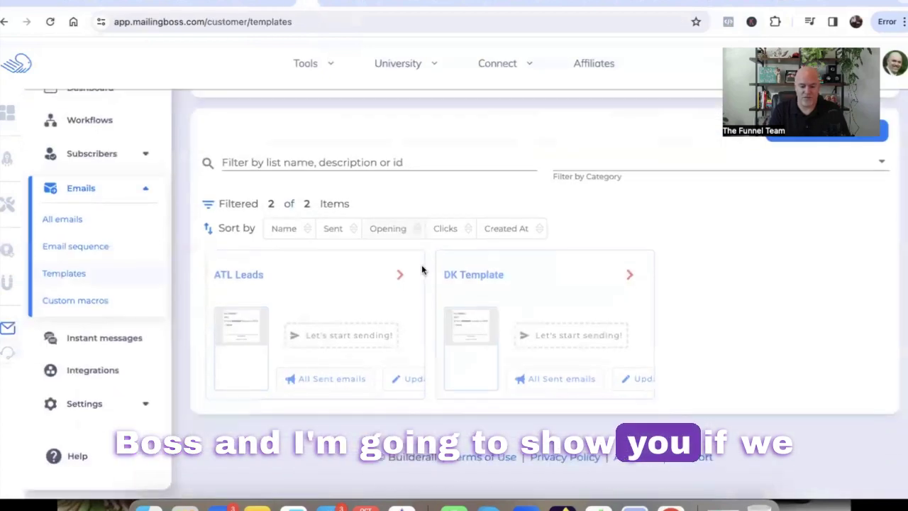
click(547, 335)
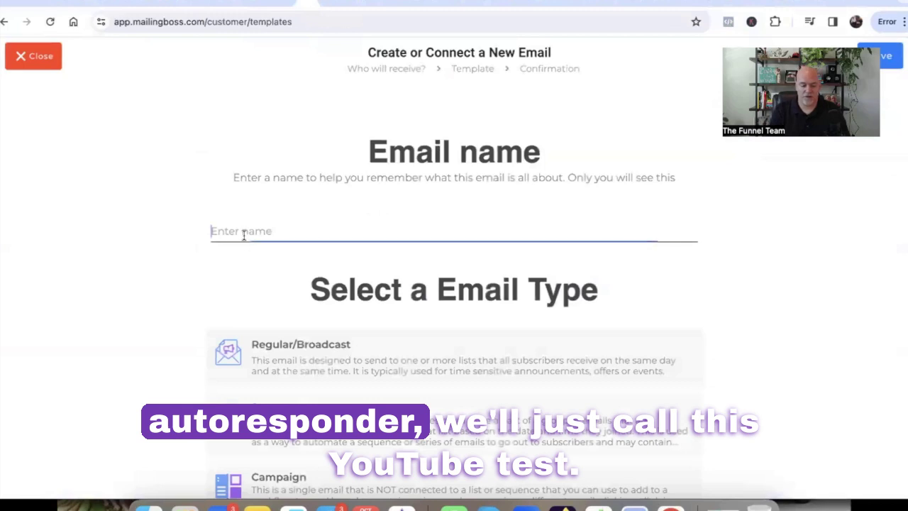
Name the new email YT Test and set its type to Regular/Broadcast.
click(244, 235)
text(YT Test)
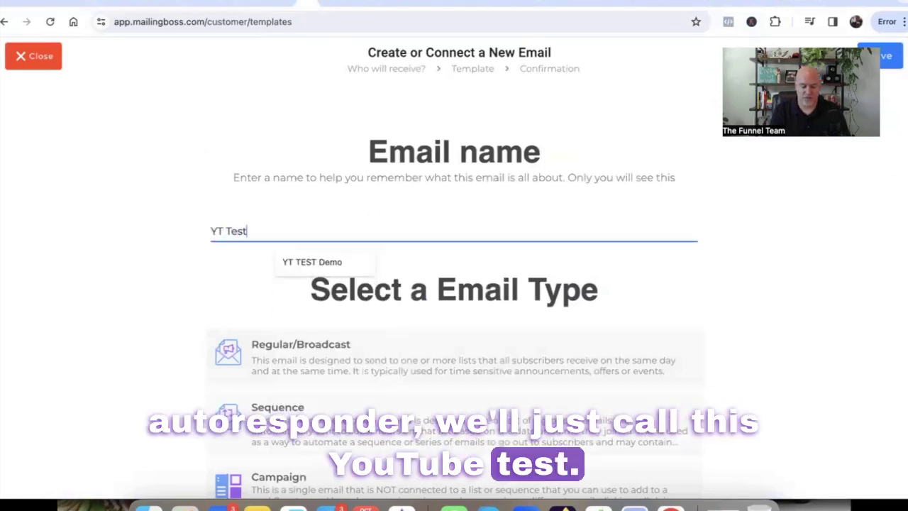
click(284, 365)
Choose MAIN LIST 5.0 as the receiving list and save to continue to the email's template.
click(223, 330)
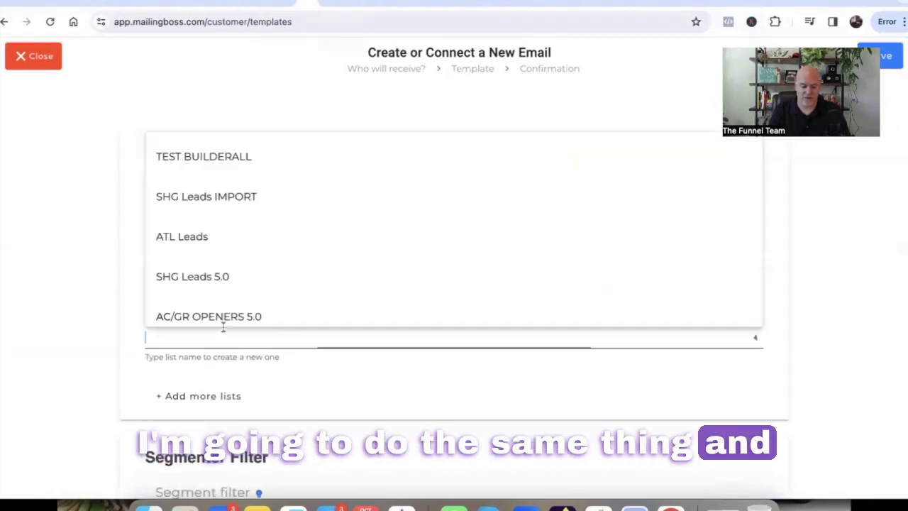
scroll(208, 255, down, 3)
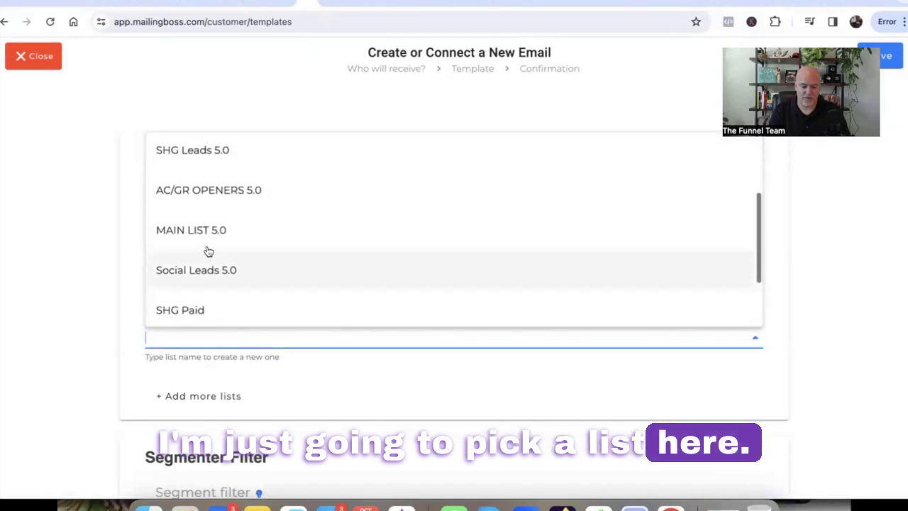
click(204, 231)
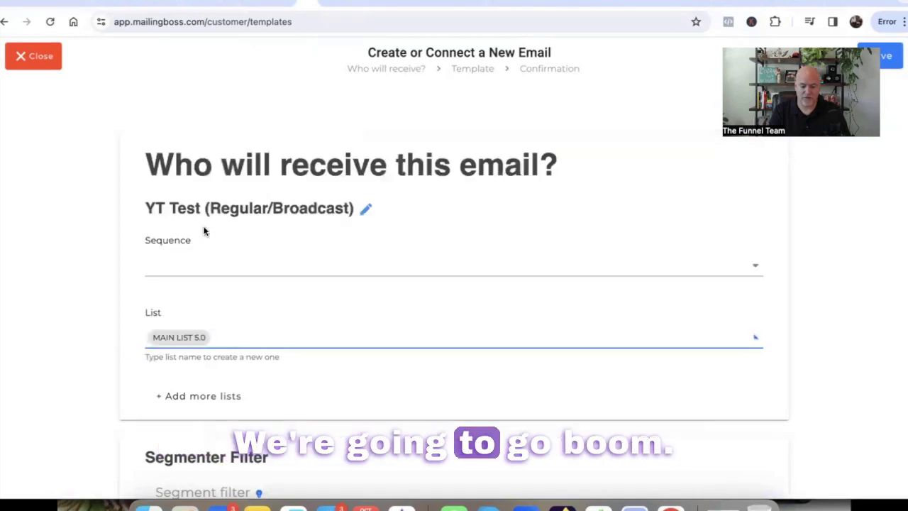
click(894, 60)
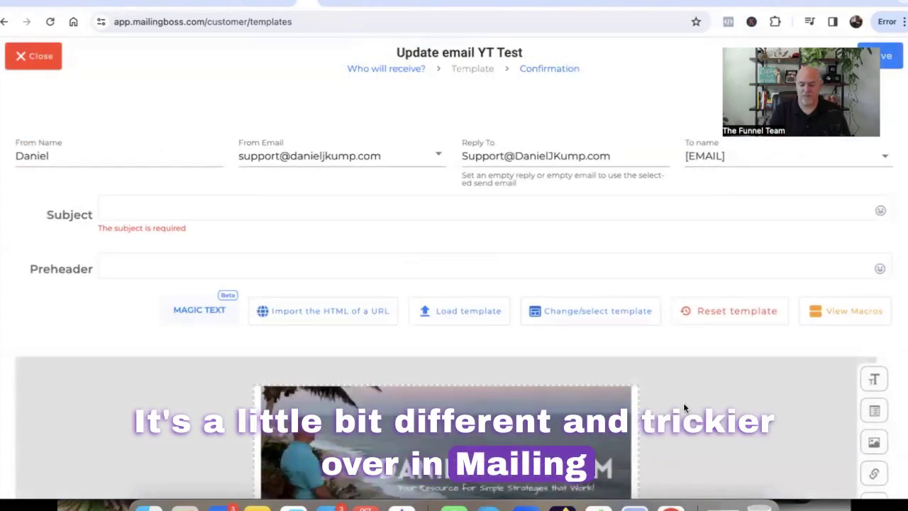
Insert a text block directly below the header banner and open its placeholder text for editing.
scroll(684, 402, down, 3)
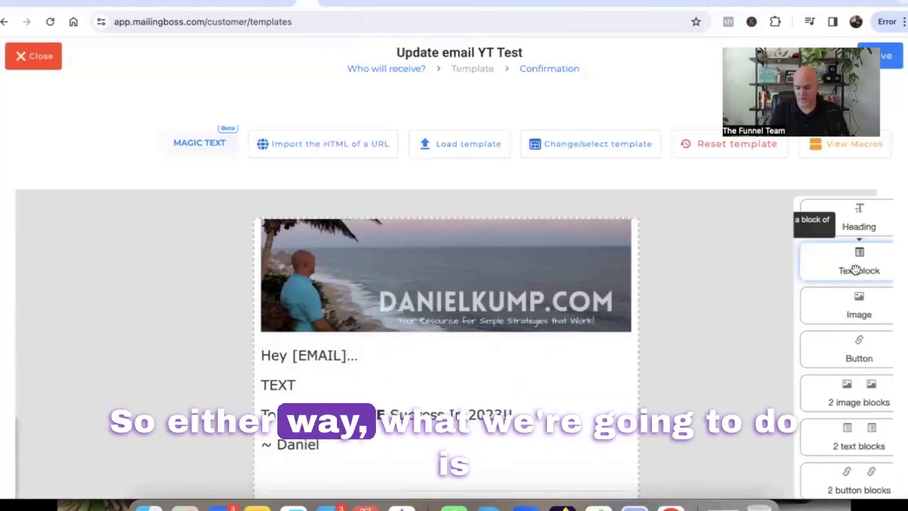
scroll(600, 378, down, 2)
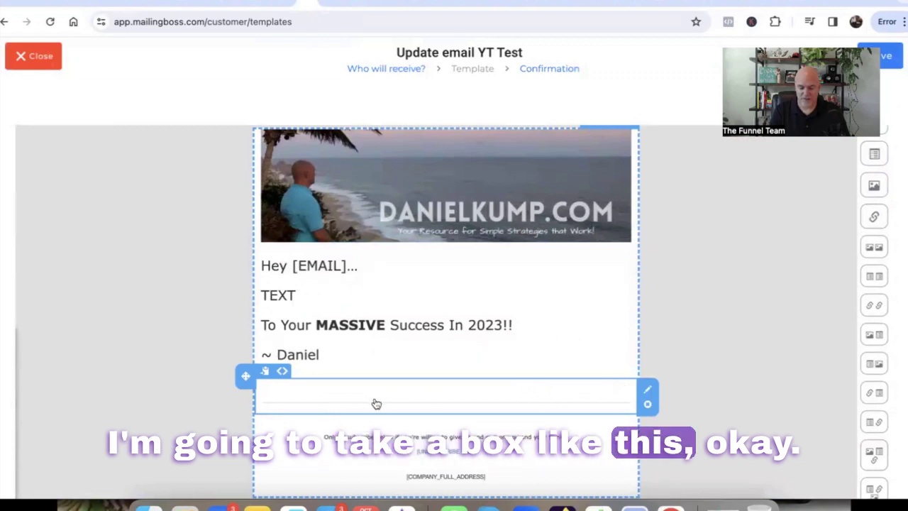
mouse_move(872, 214)
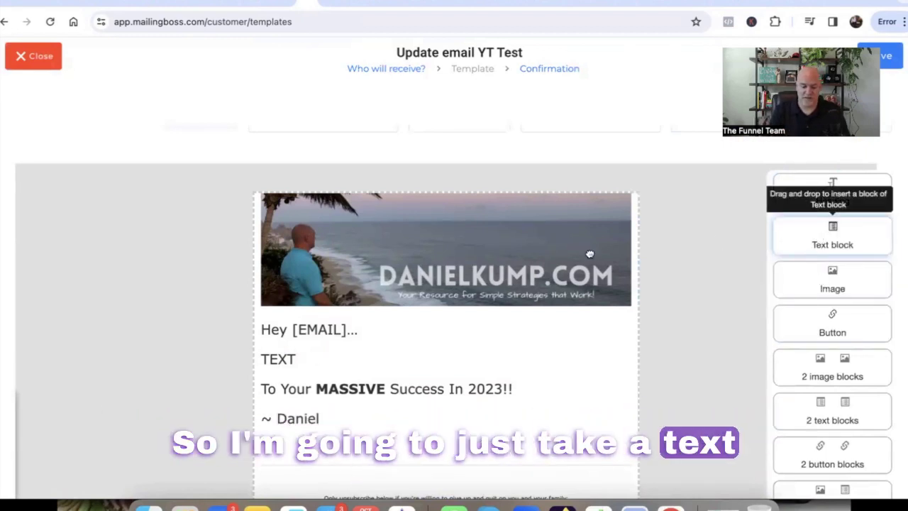
drag(589, 254, 361, 318)
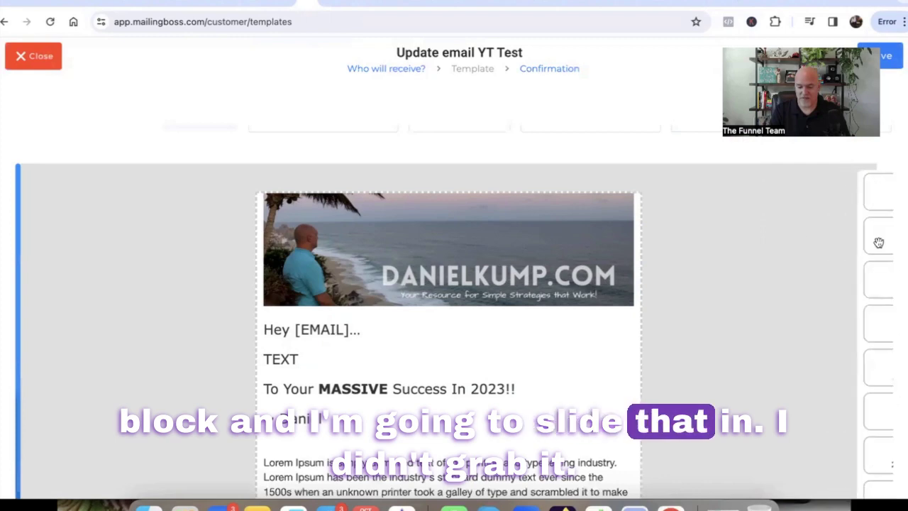
mouse_move(849, 246)
drag(835, 244, 406, 331)
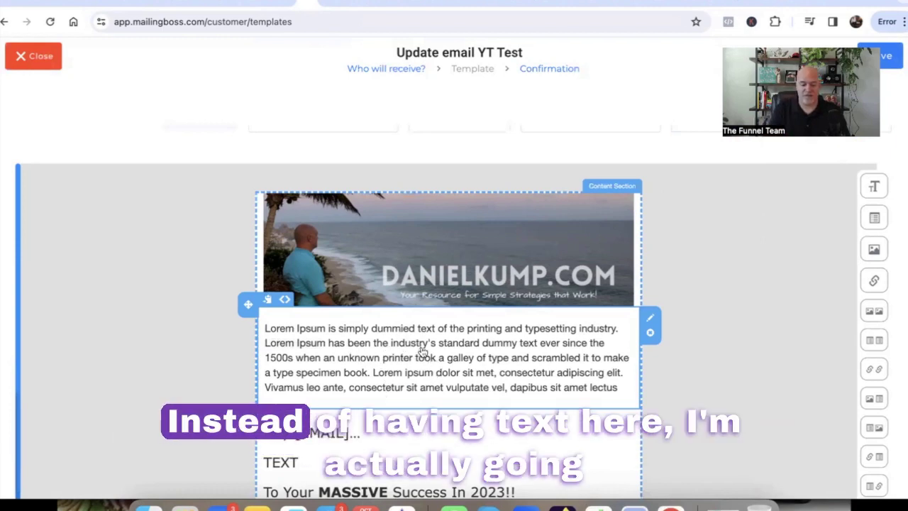
click(423, 346)
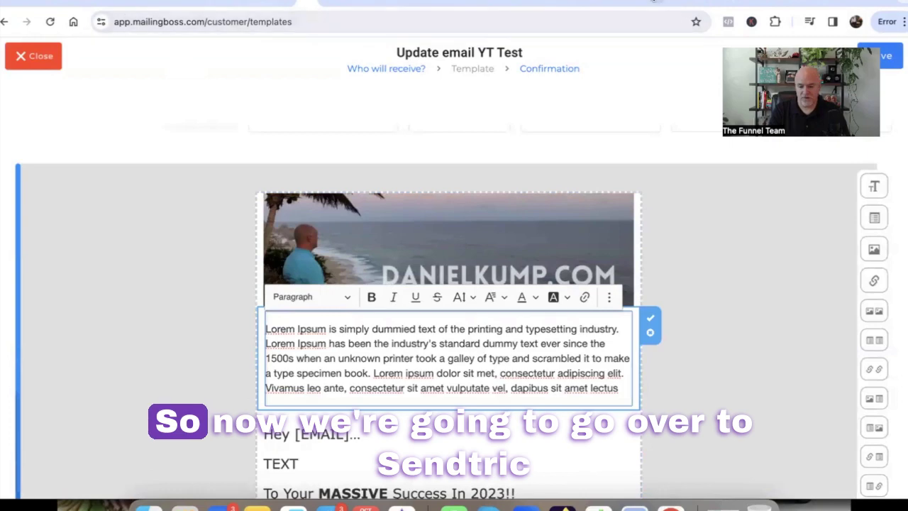
Return to the Sendtric timer form and enter the email address and the timer end 10/25/2023 12:00 PM.
click(834, 4)
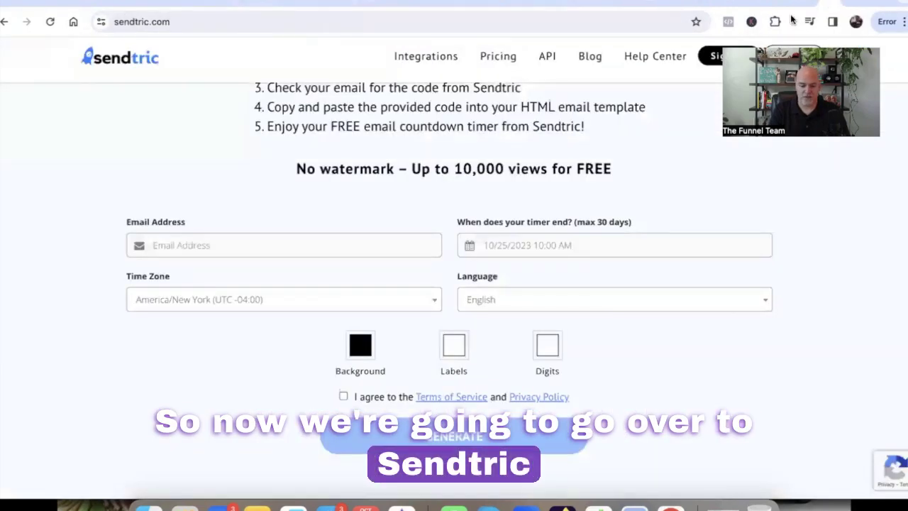
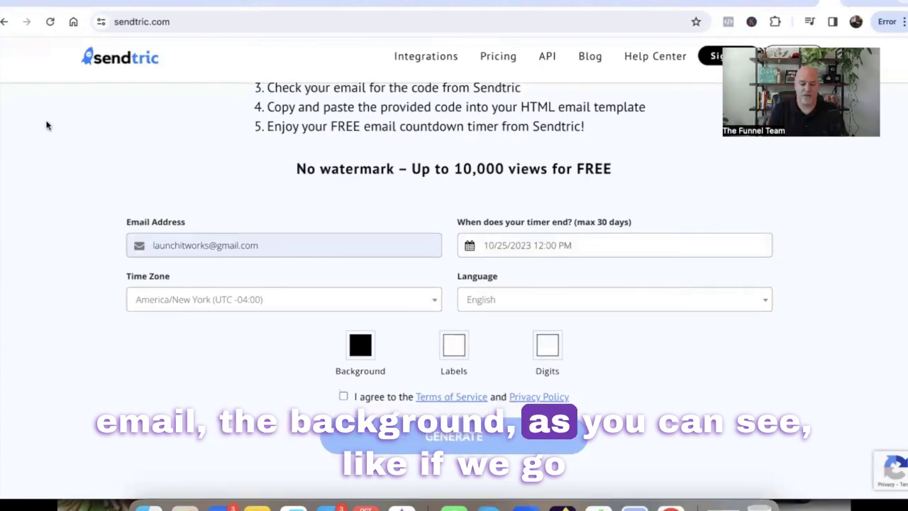
Switch to the Gmail message to examine the countdown timer's background and digit colours.
click(204, 4)
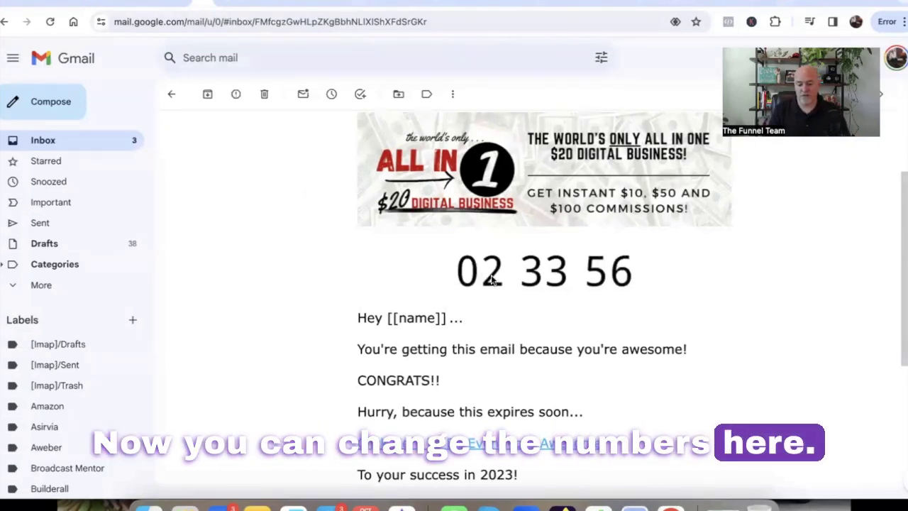
Highlight the countdown timer in the Gmail message to examine its background and number colours.
drag(437, 281, 609, 277)
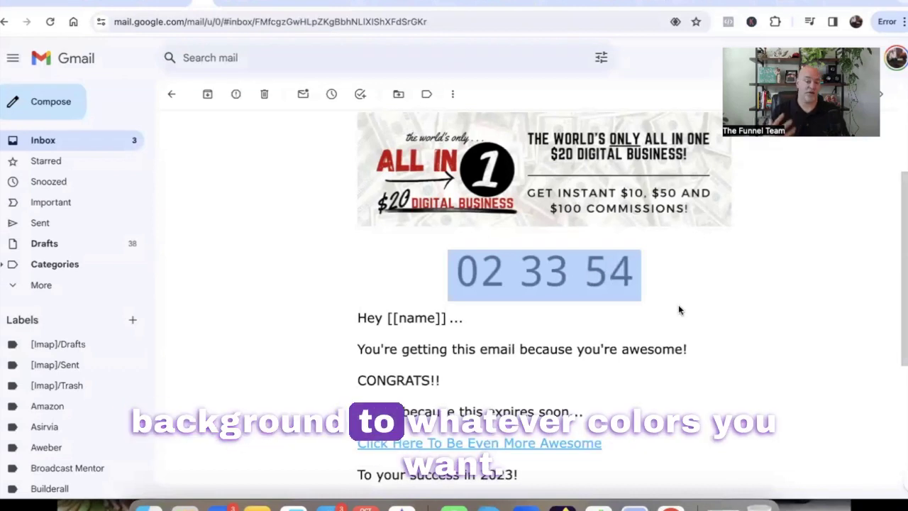
click(685, 339)
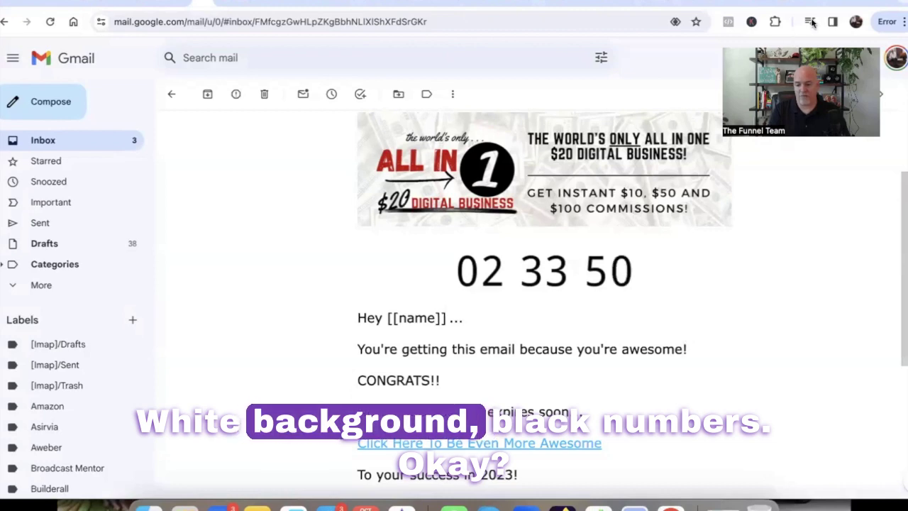
Return to the Sendtric form and set the timer's digits to black and its background to white.
click(792, 3)
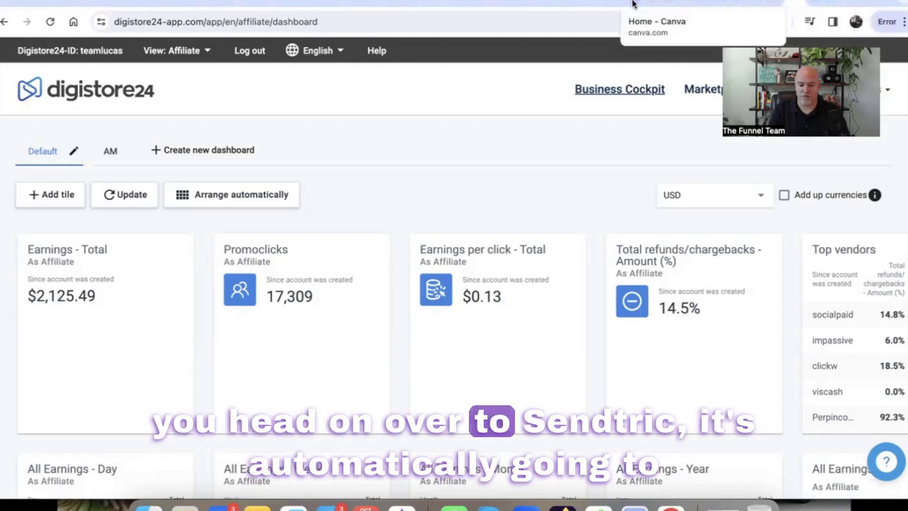
click(829, 5)
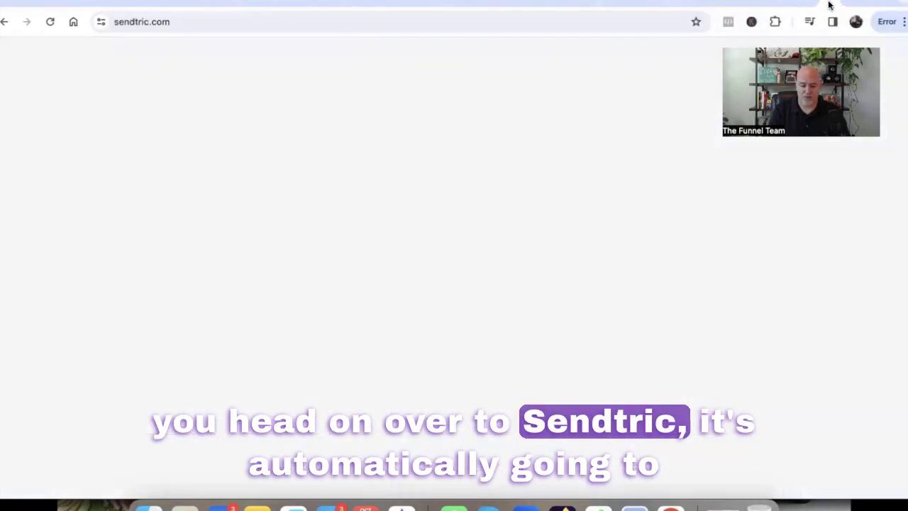
click(725, 364)
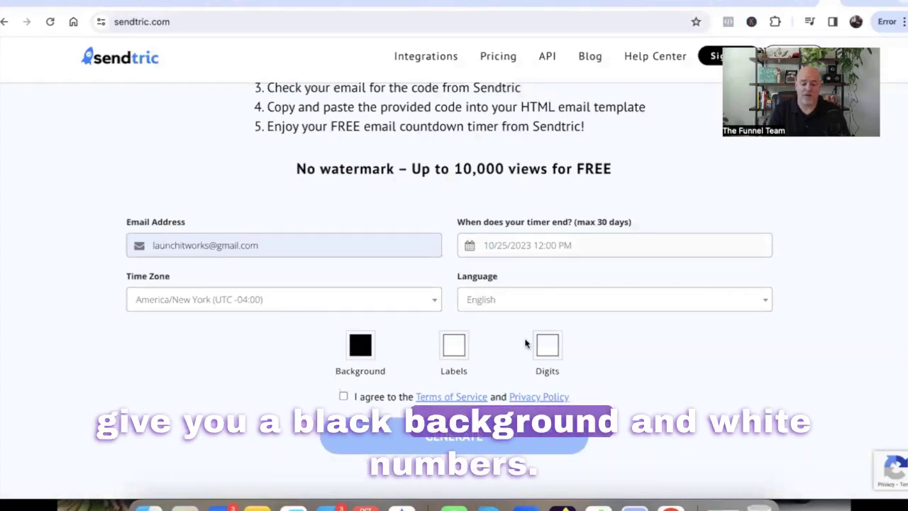
click(548, 351)
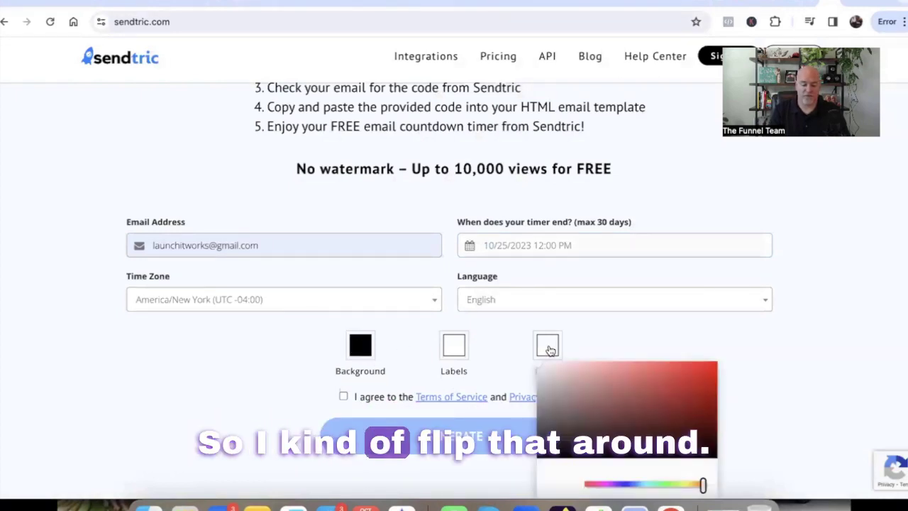
drag(550, 370, 530, 462)
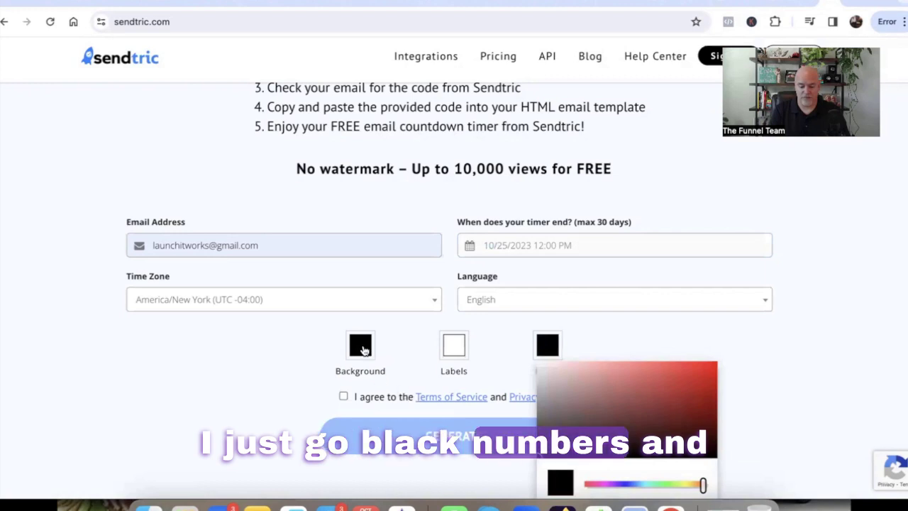
click(361, 349)
drag(367, 361, 346, 358)
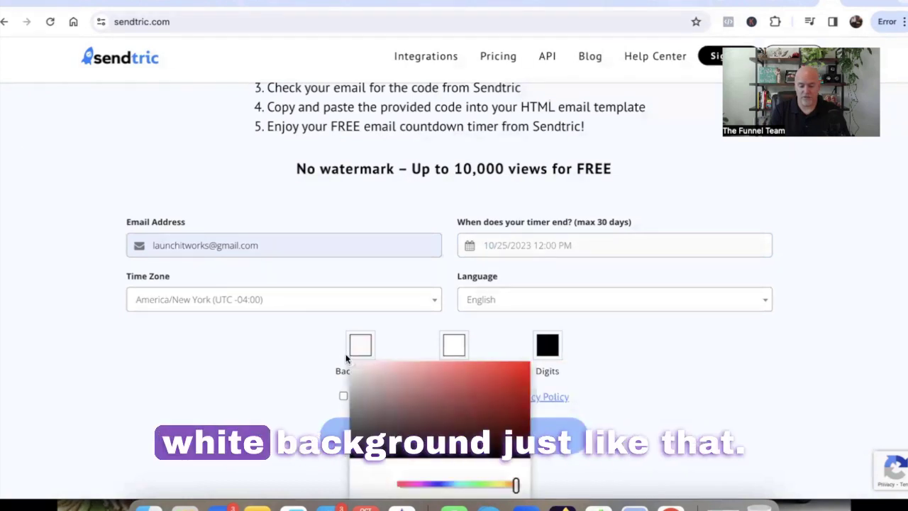
click(291, 355)
Agree to the terms, generate the countdown timer and copy its complete HTML embed code.
click(342, 396)
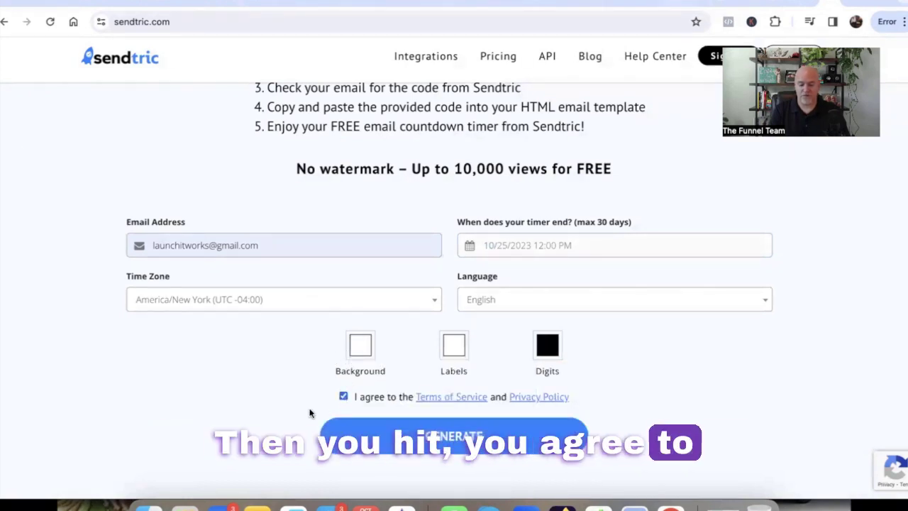
click(454, 436)
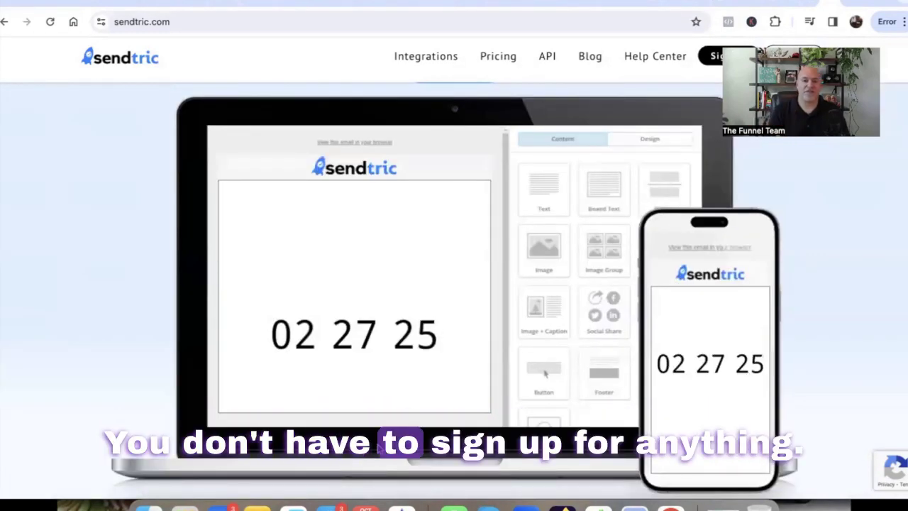
scroll(377, 443, down, 6)
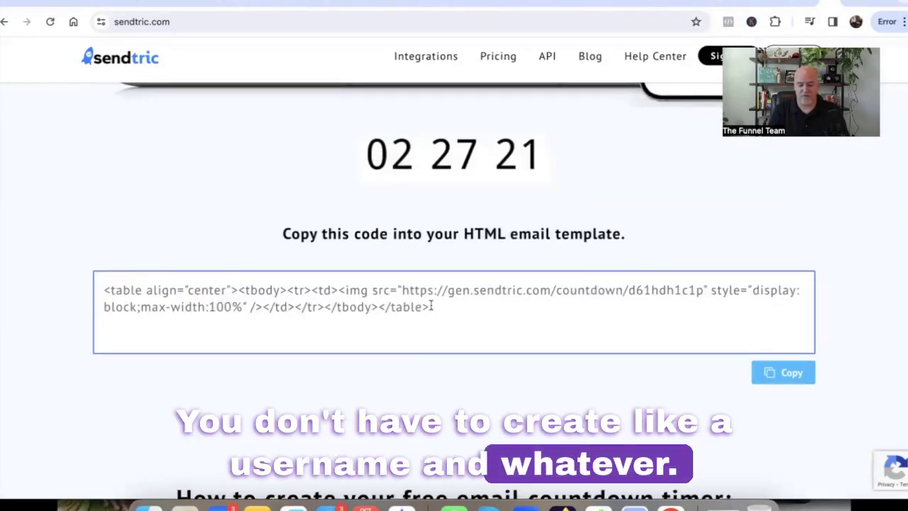
drag(429, 307, 90, 299)
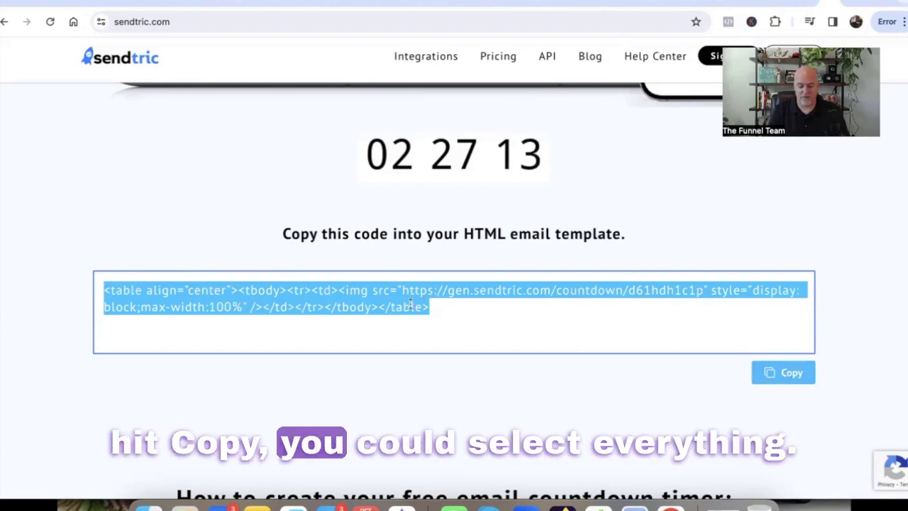
Switch to GetResponse, paste the Sendtric timer code into the custom HTML block below the header banner, and return to the layout blocks.
click(85, 4)
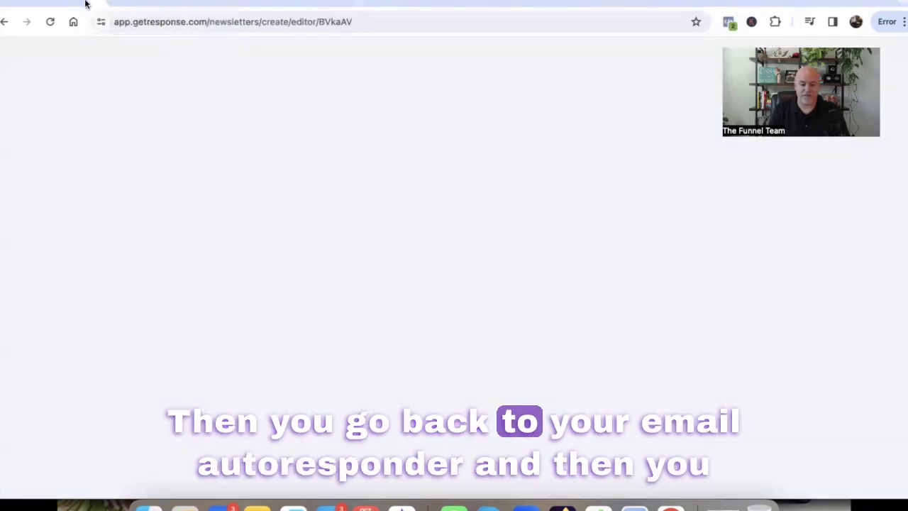
click(684, 183)
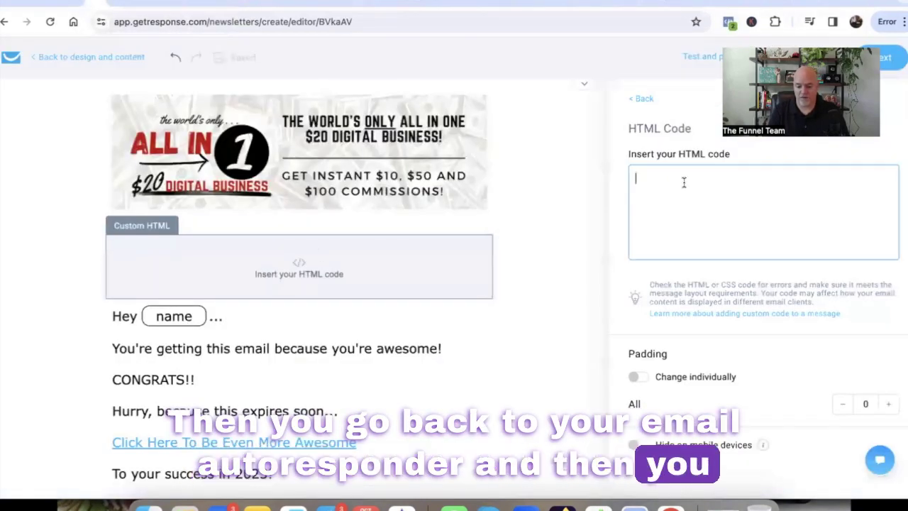
text(<table align="center"><tbody><tr><td><img src="https://gen.sendtric.com/countdown/d61hdh1c1p" style="display: block;max-width:100%" /></td></tr></tbody></table>)
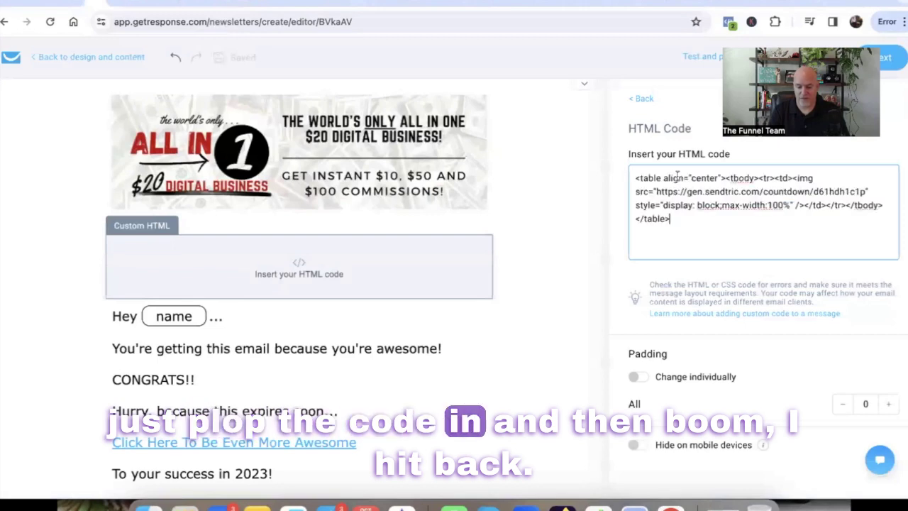
click(645, 100)
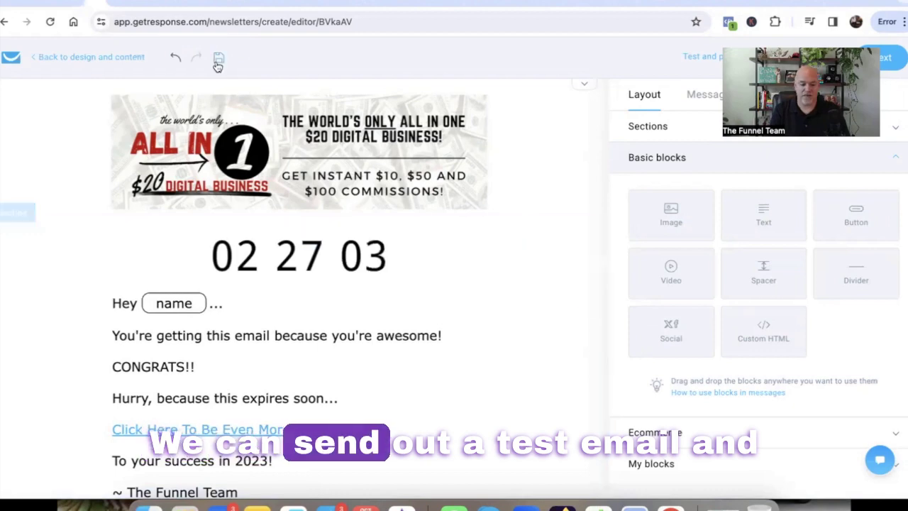
Check the timer's appearance in the Gmail message, and switch to the MailingBoss template to look through its available content blocks.
click(200, 4)
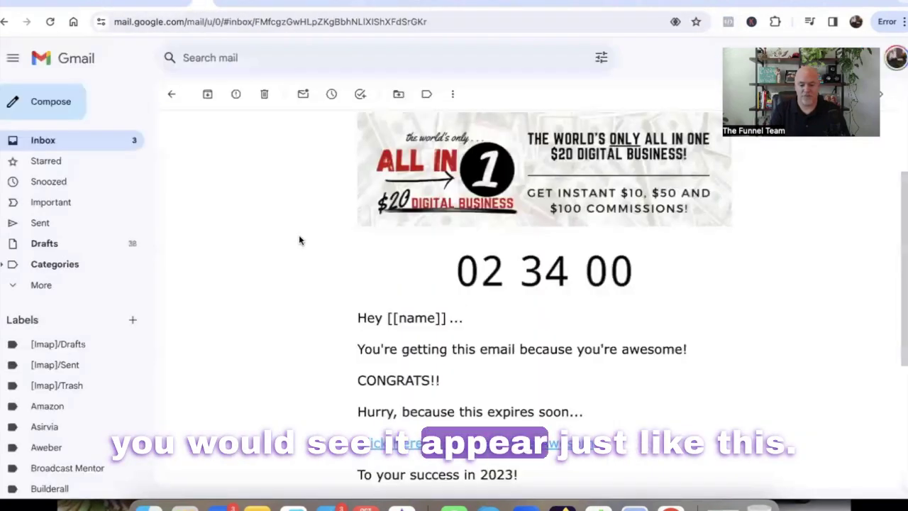
click(305, 6)
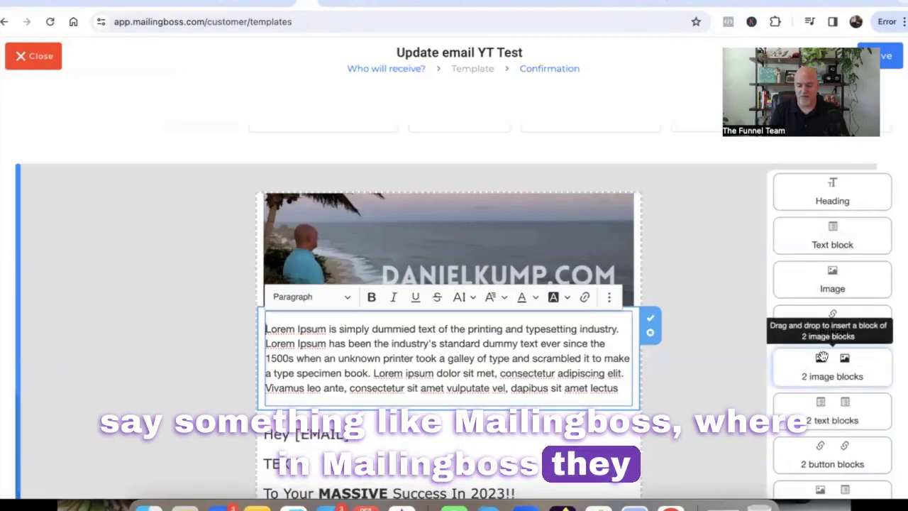
scroll(823, 356, down, 3)
scroll(823, 357, down, 5)
scroll(822, 357, up, 8)
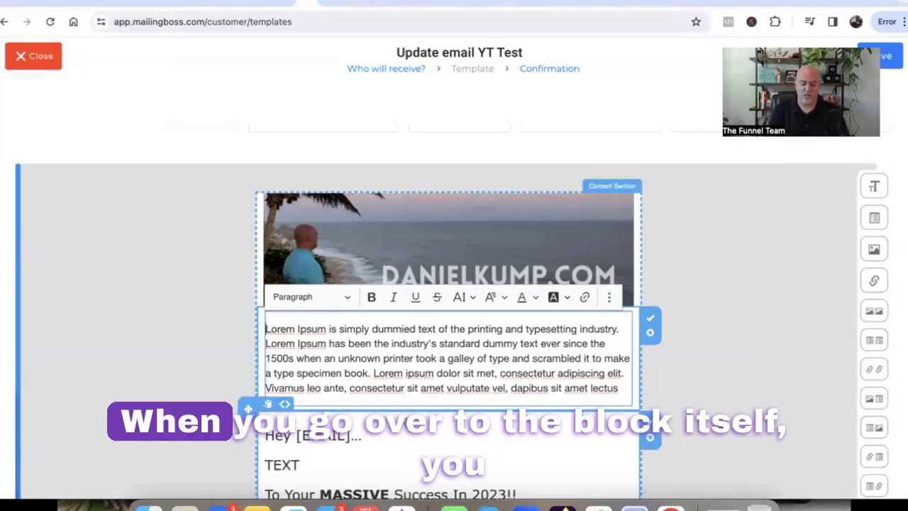
Replace the source code of the placeholder text block below the MailingBoss header image with the Sendtric timer code.
click(320, 353)
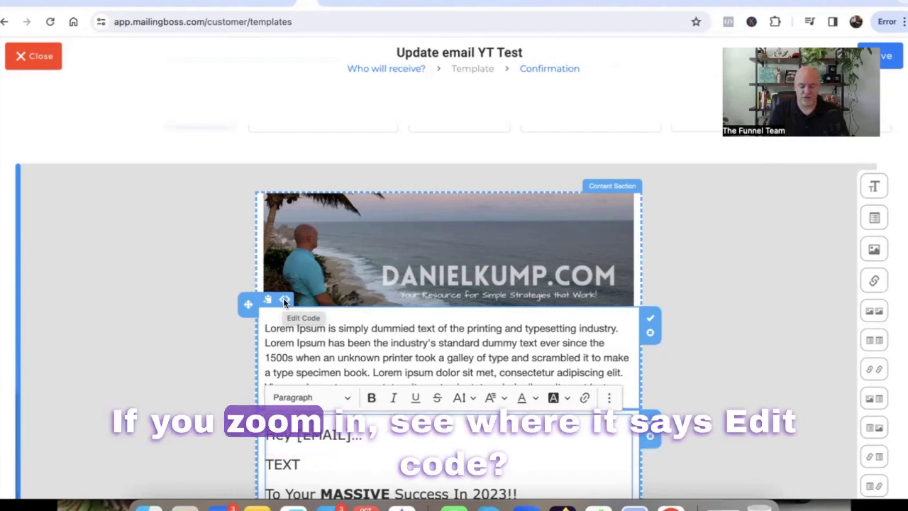
click(283, 299)
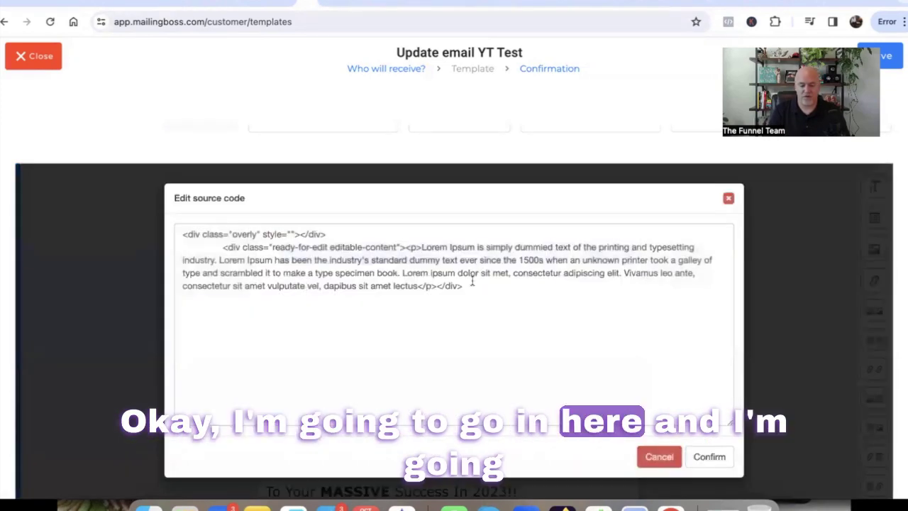
drag(463, 285, 176, 235)
key(BackSpace)
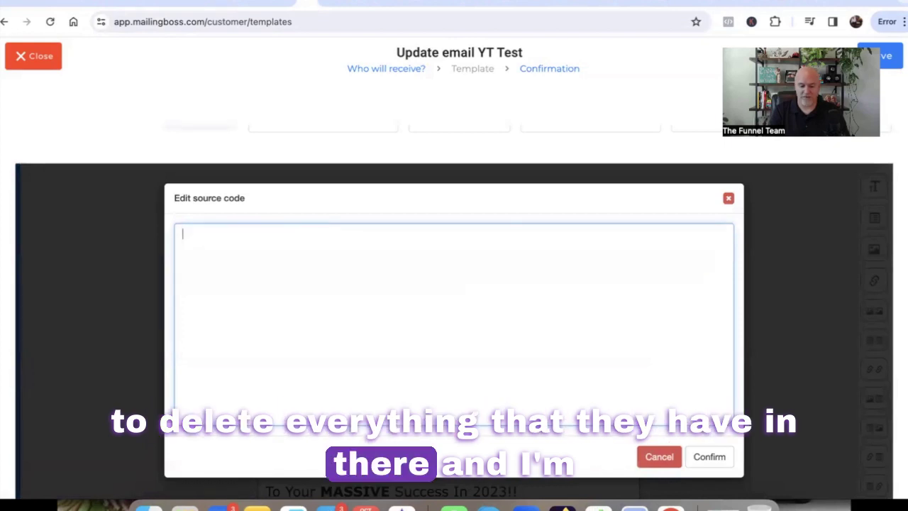
text(<table align="center"><tbody><tr><td><img src="https://gen.sendtric.com/countdown/d61hdh1c1p" style="display: block;max-width:100%" /></td></tr></tbody></table>)
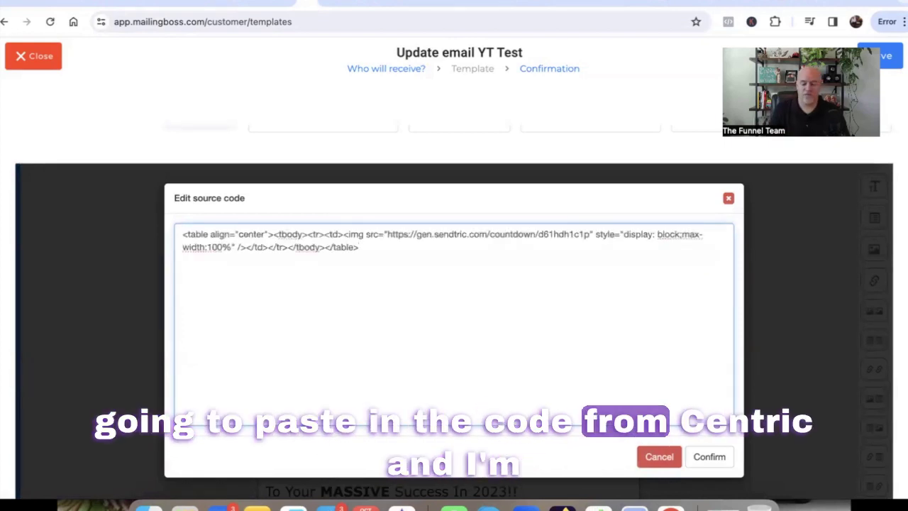
click(709, 457)
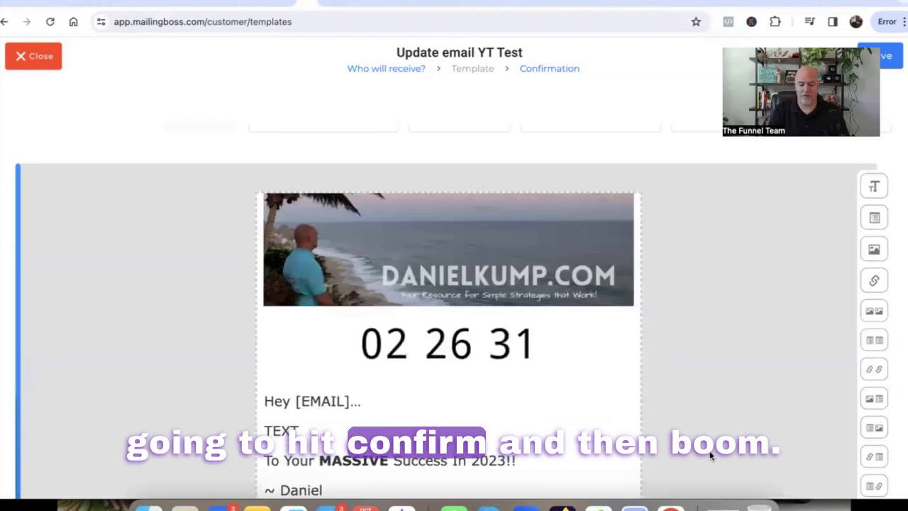